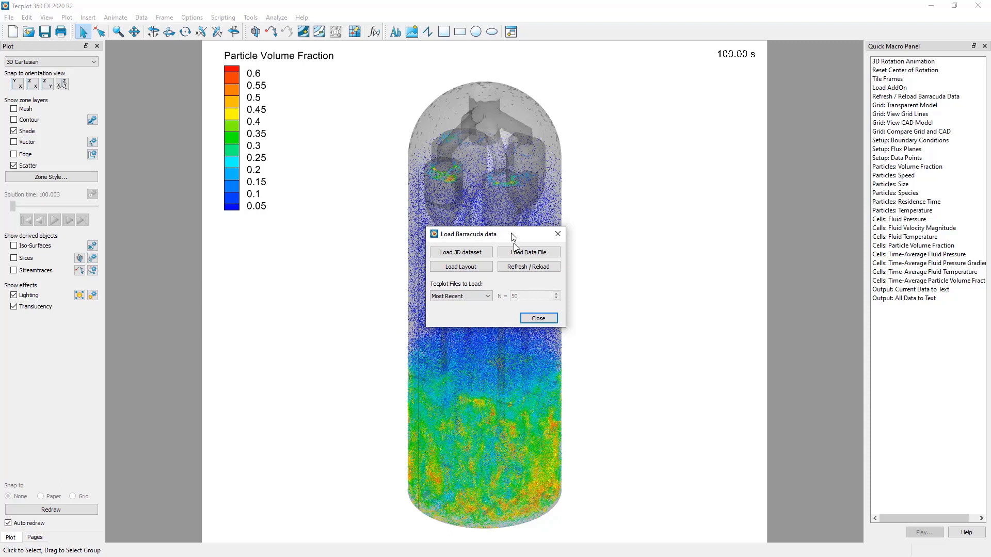
- Close the load dialog and Tecplot, and reopen the gasifier results from Barracuda Virtual Reactor's Post-Run page
click(544, 317)
click(978, 6)
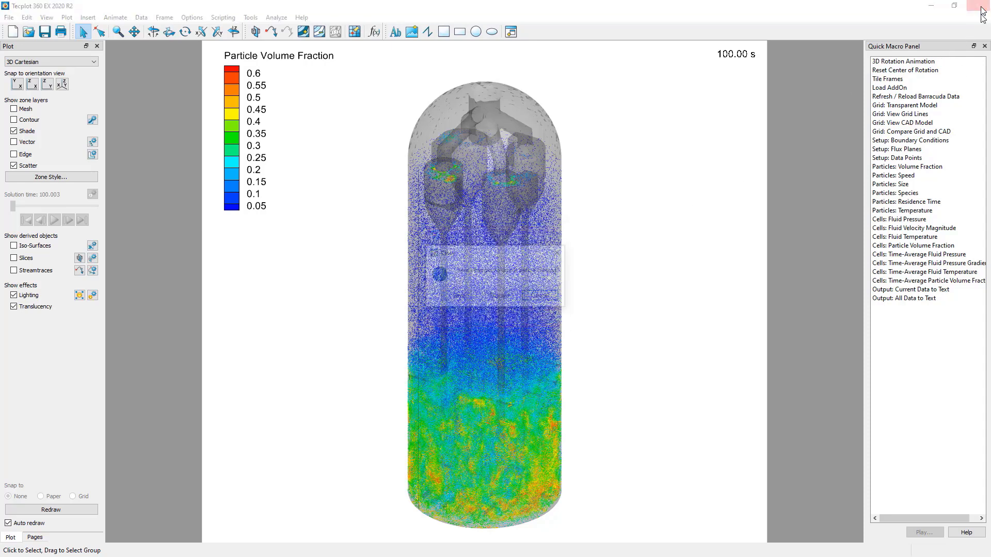
click(495, 302)
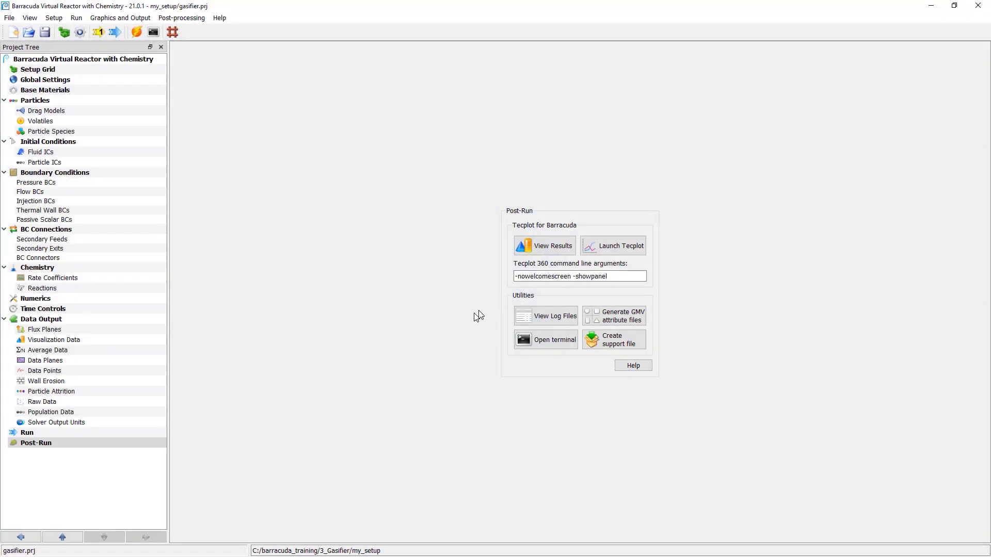
click(551, 254)
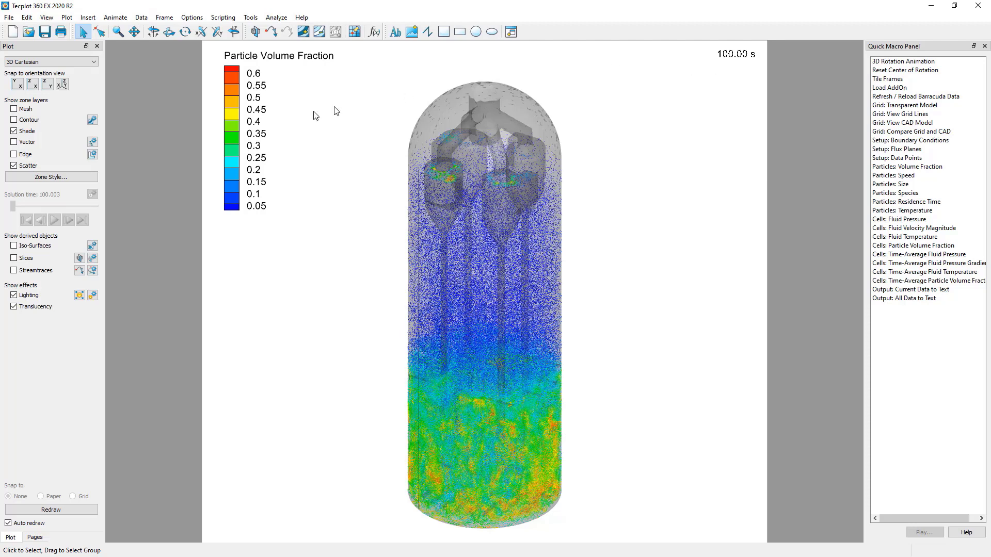
- Open the Load Barracuda data dialog and choose Most Recent as the Tecplot files to load
click(9, 17)
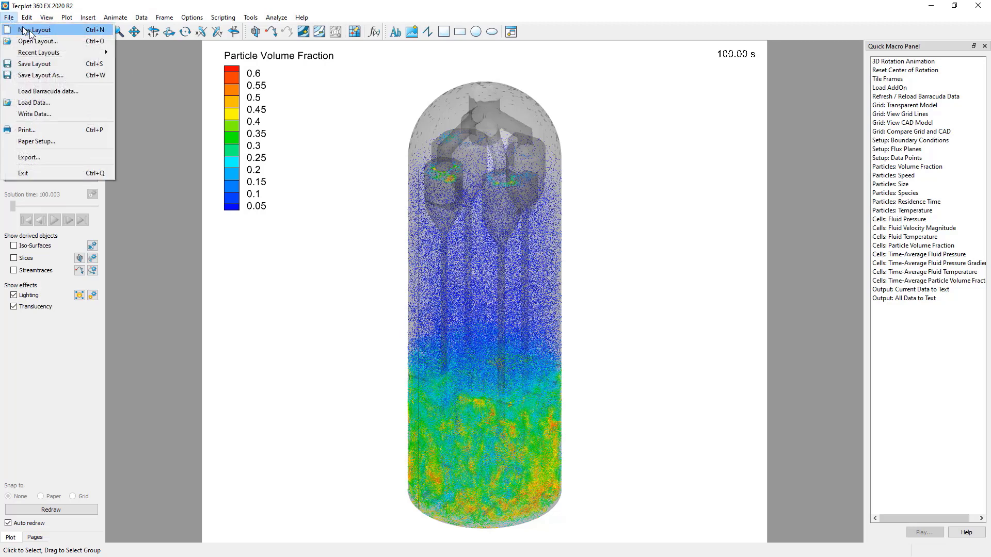
click(92, 91)
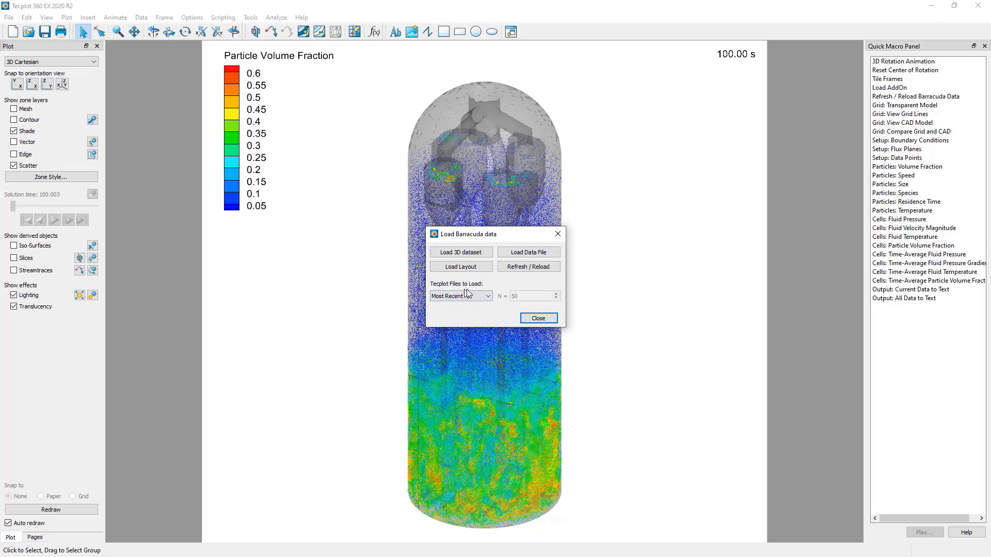
click(488, 296)
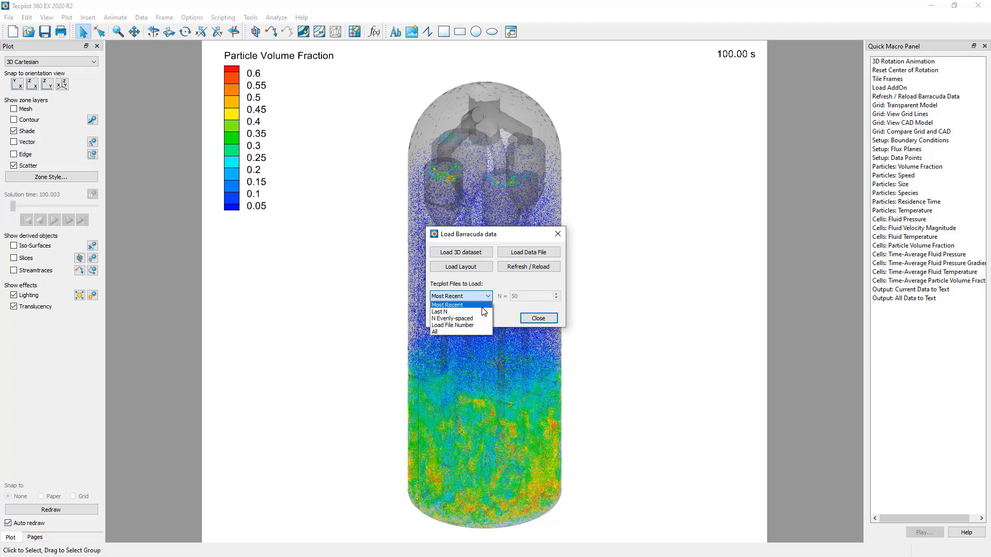
click(483, 306)
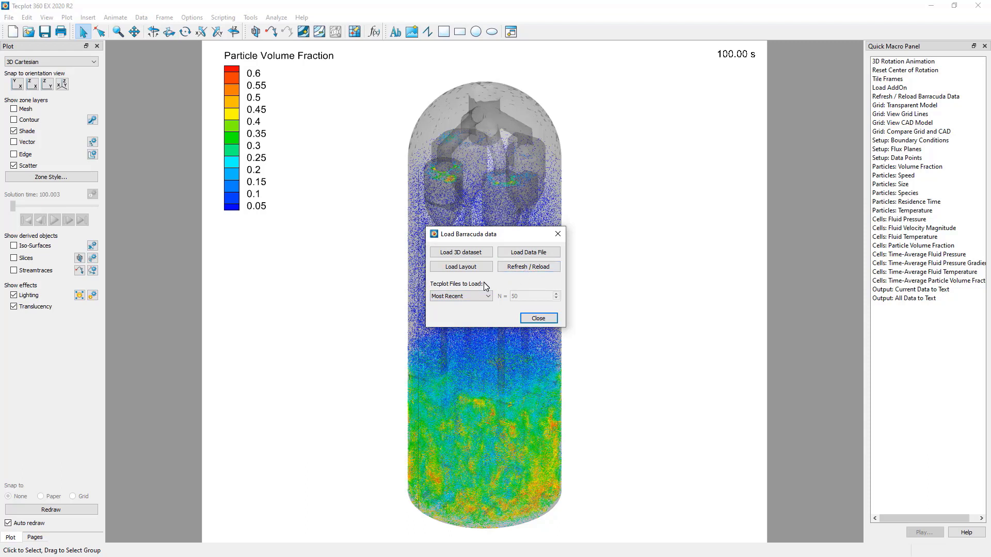
click(481, 298)
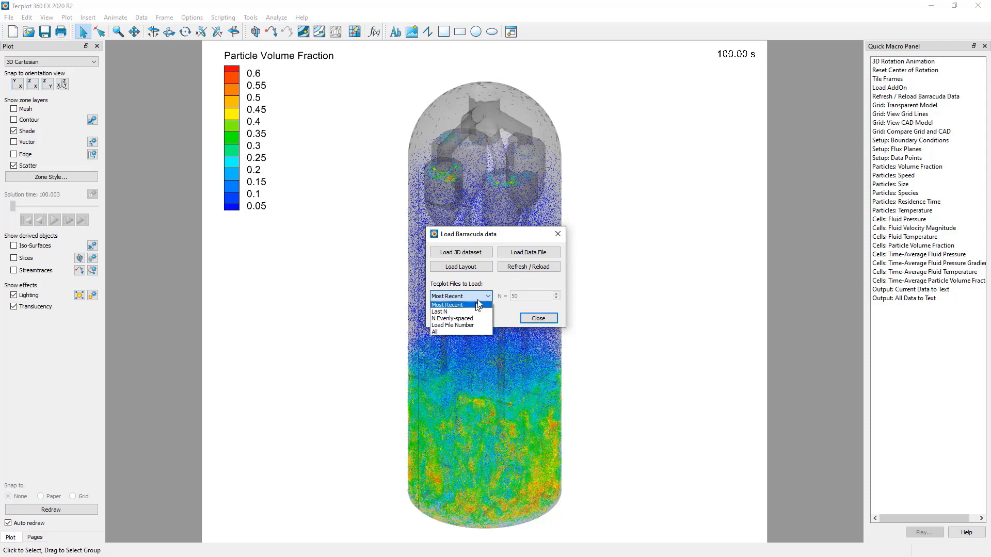
click(478, 305)
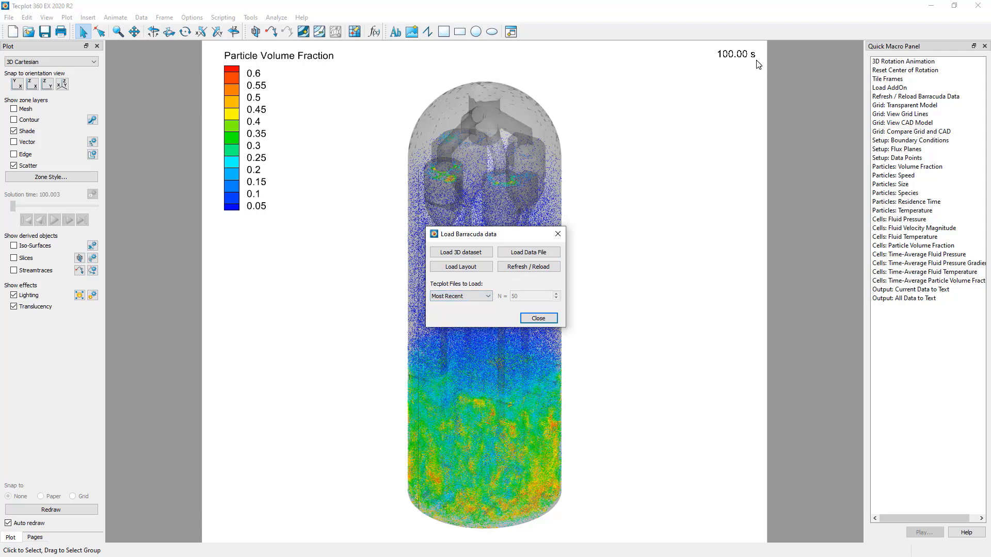
- Reload the data with only the Last N files, N = 5, and move the load dialog clear of the vessel
click(488, 297)
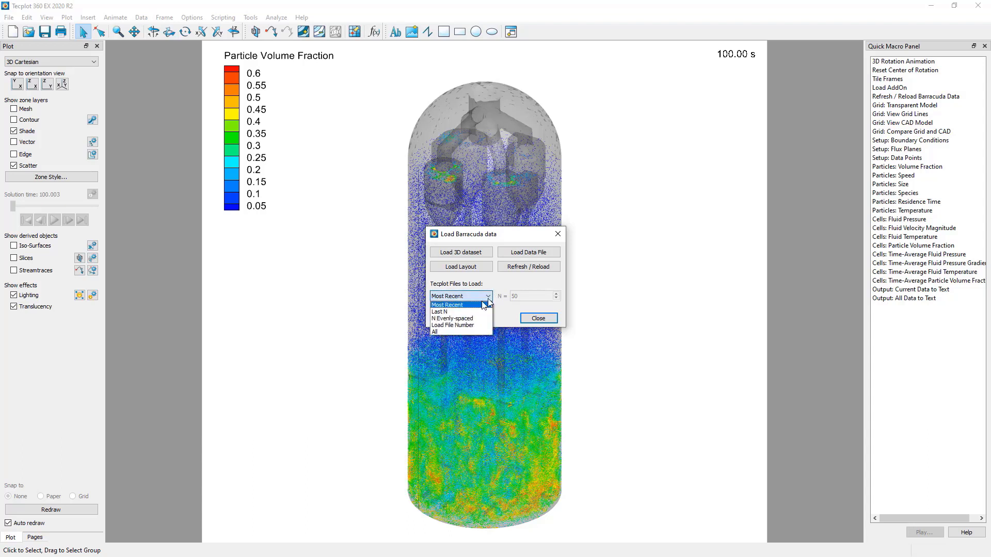
click(454, 312)
click(521, 298)
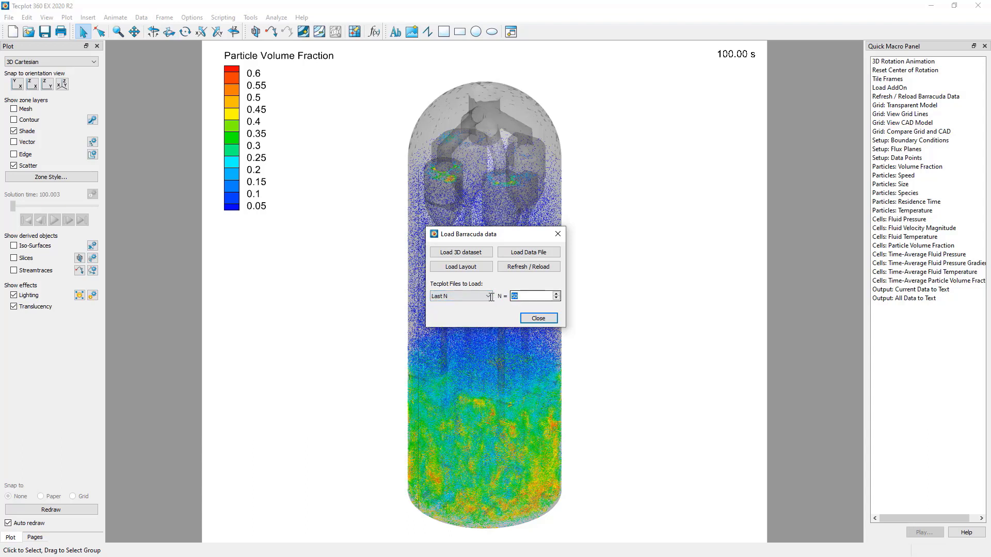
click(530, 268)
click(598, 309)
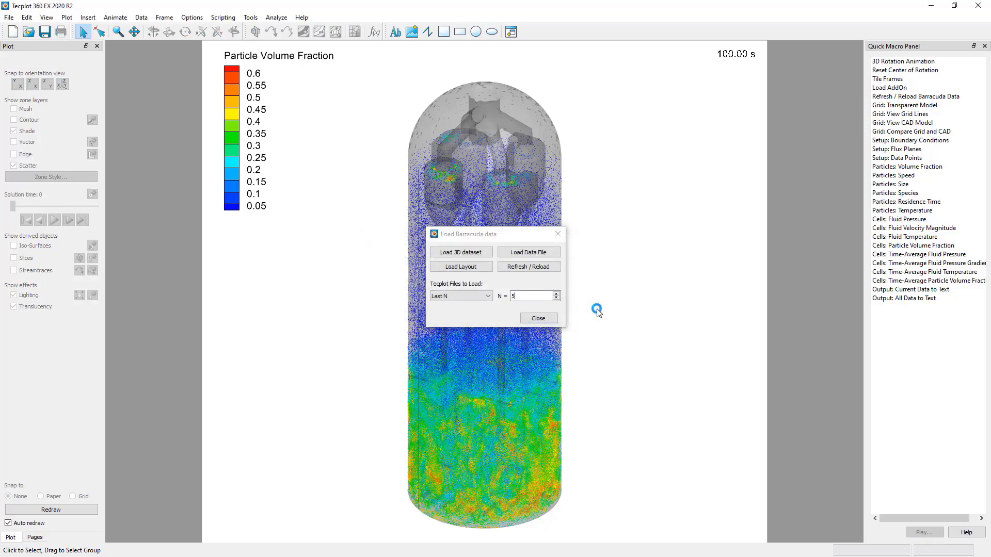
drag(507, 238, 314, 264)
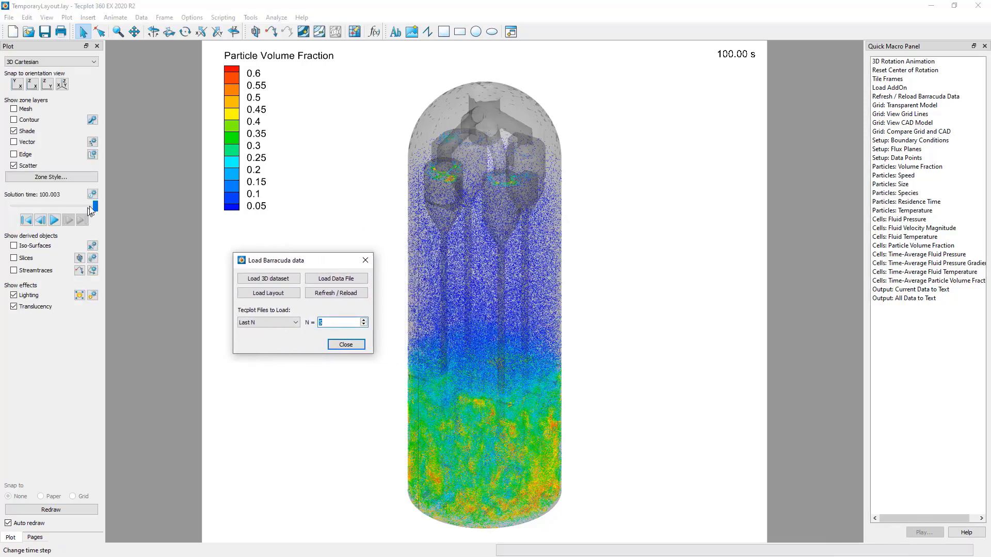
mouse_move(96, 206)
mouse_down()
mouse_move(21, 209)
mouse_move(102, 208)
mouse_up()
- Reload the results as N Evenly-spaced files with N set to 11
click(292, 323)
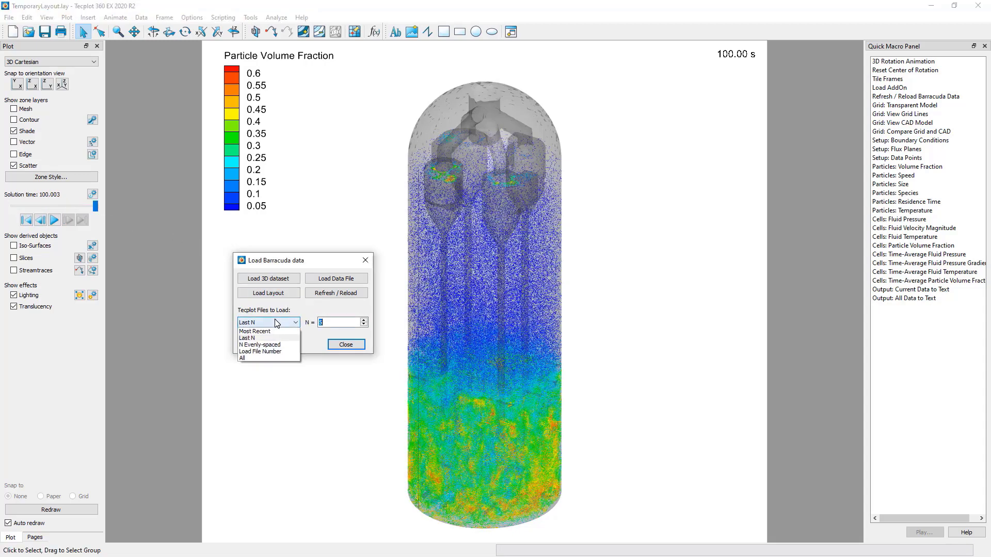
click(283, 345)
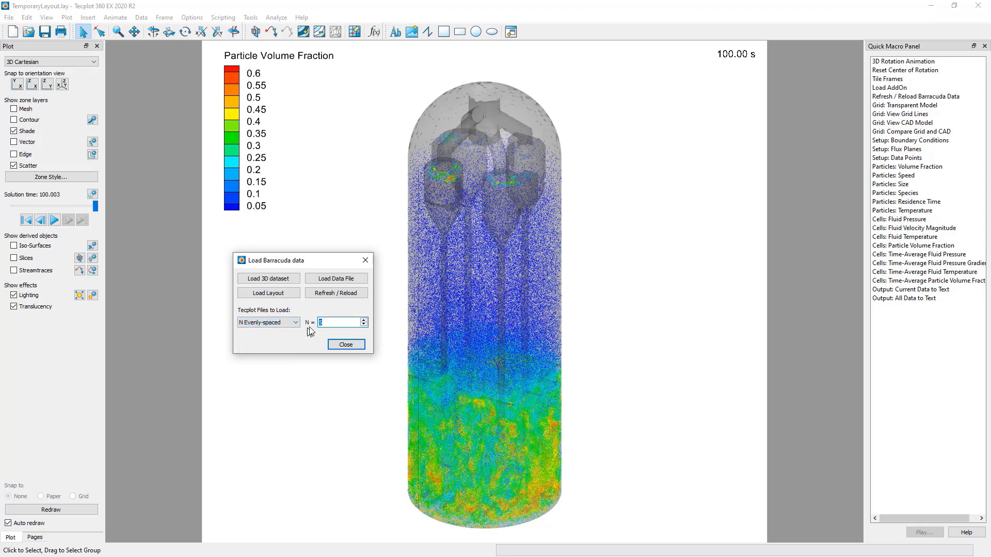
click(329, 322)
click(324, 294)
- Examine the particle volume fraction one time step at a time, from the first solution time up to 90 s
click(26, 220)
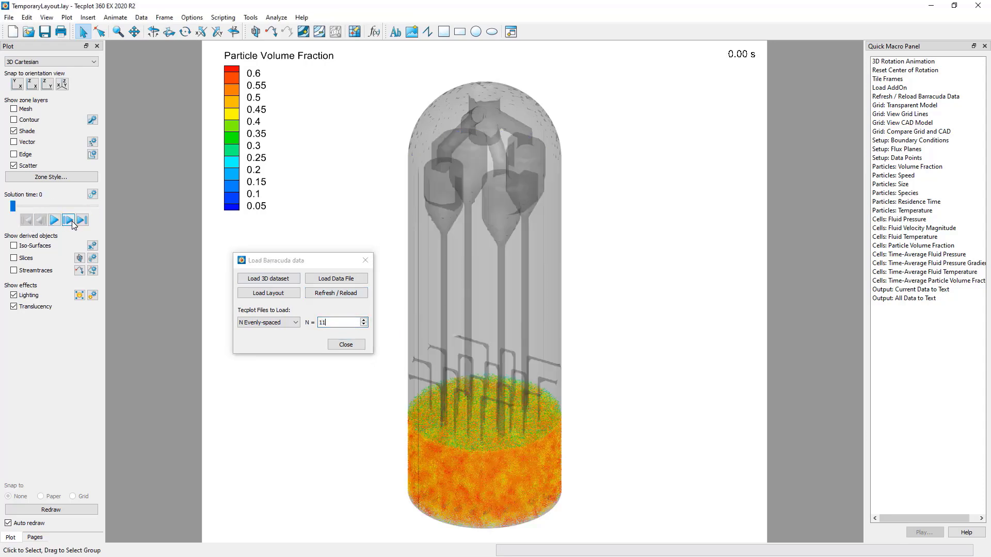
click(68, 220)
click(68, 220)
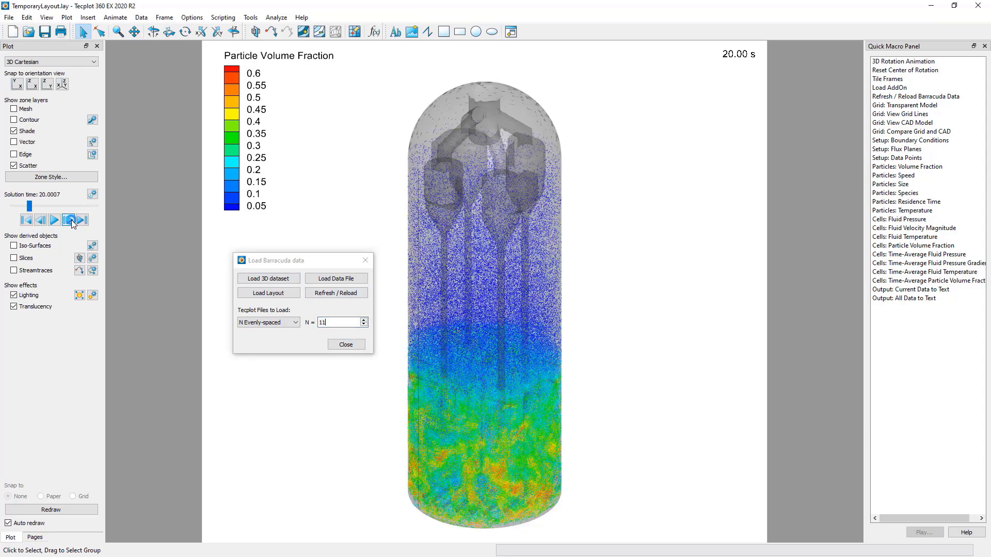
click(72, 222)
click(73, 222)
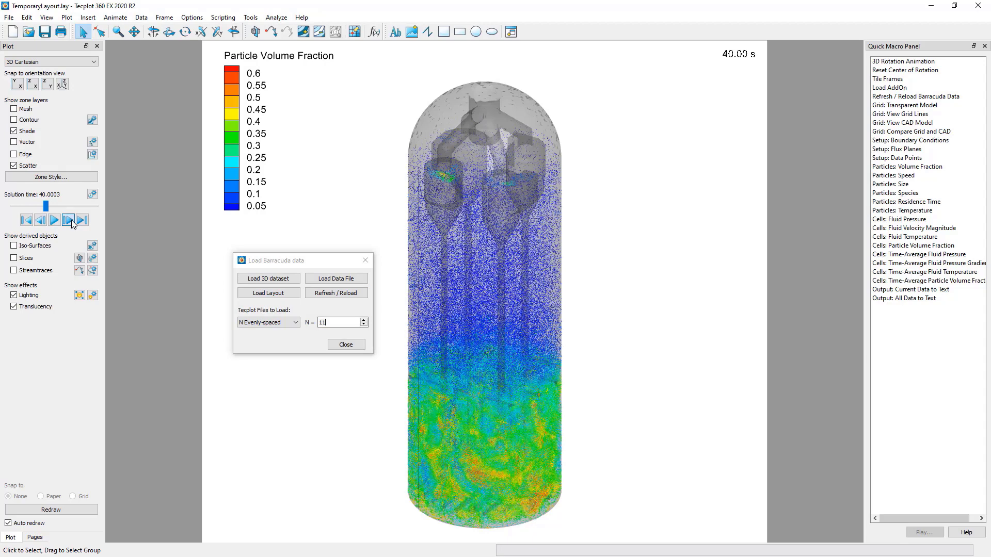
click(73, 222)
click(72, 222)
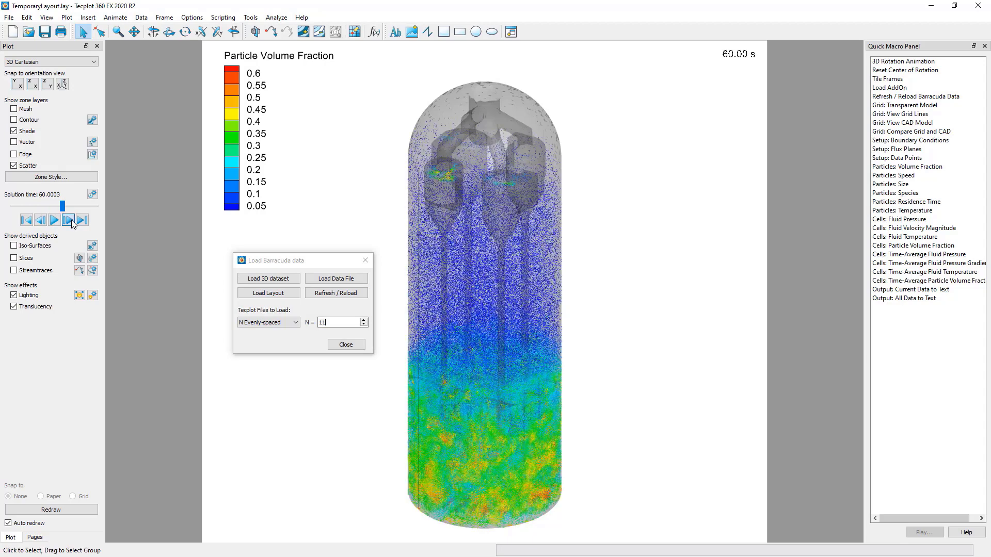
click(72, 222)
click(72, 222)
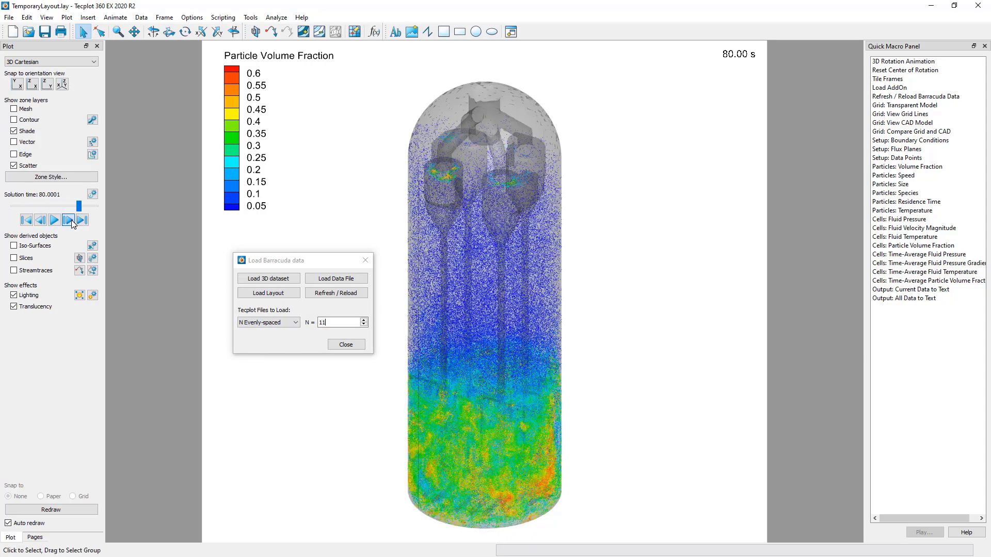
click(72, 222)
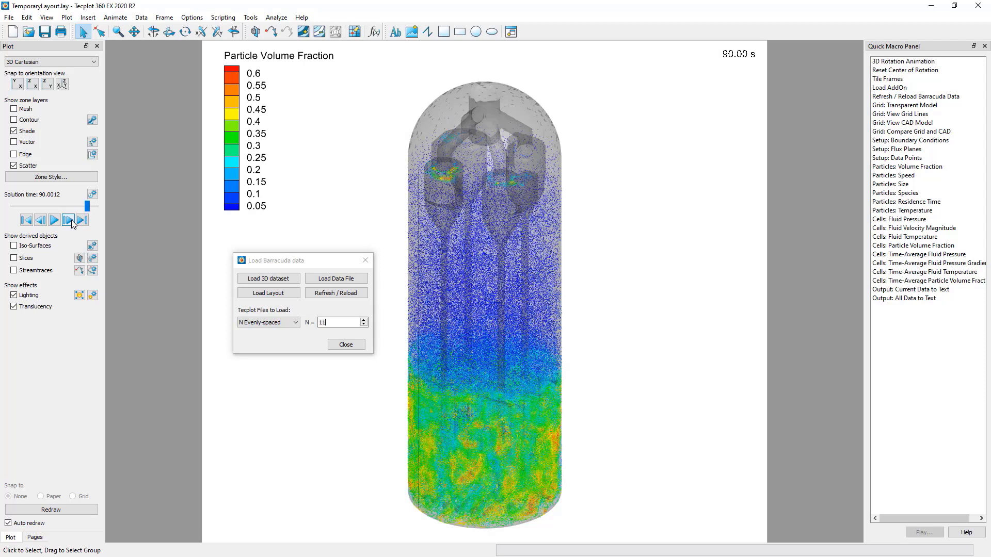
- Load the single result file number 00035, followed by file number 00050
click(268, 322)
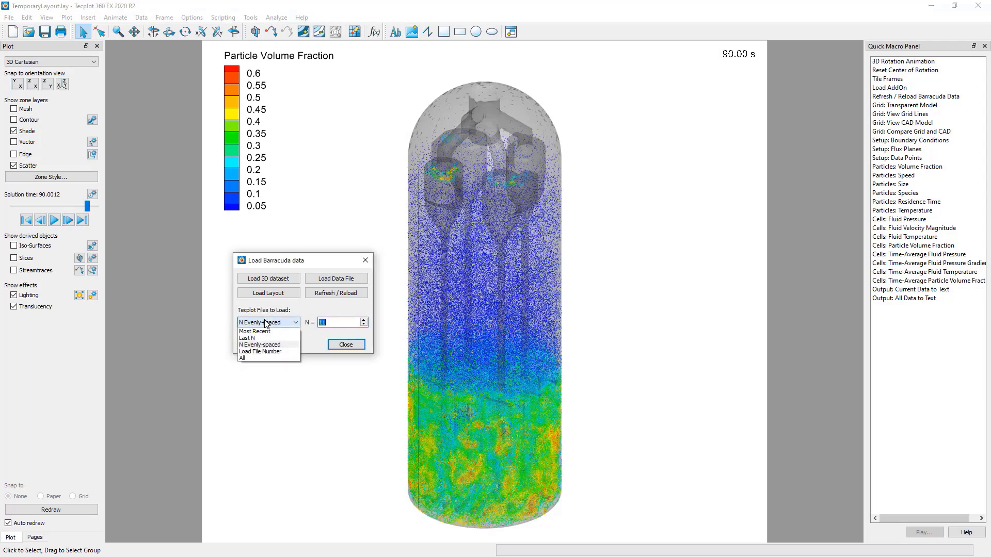
click(282, 352)
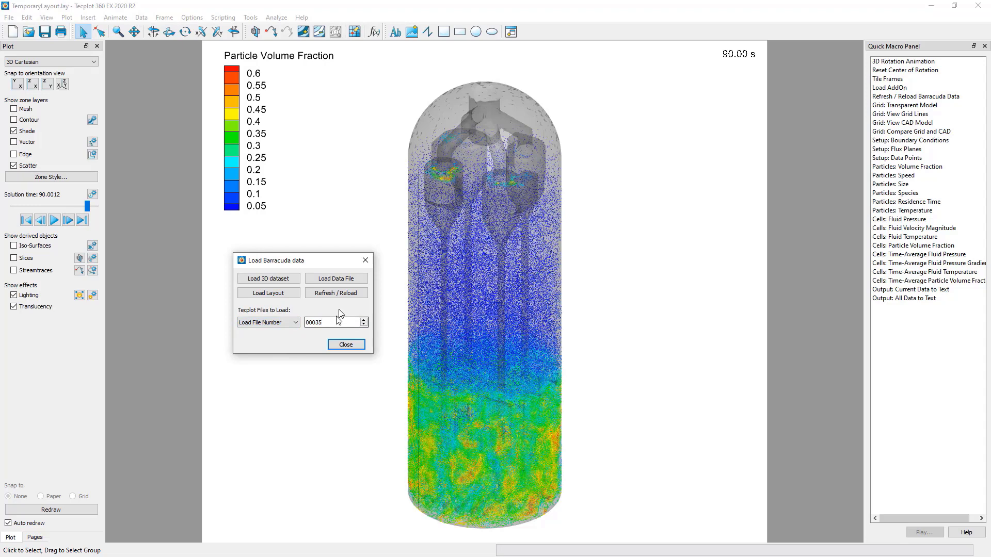
click(333, 296)
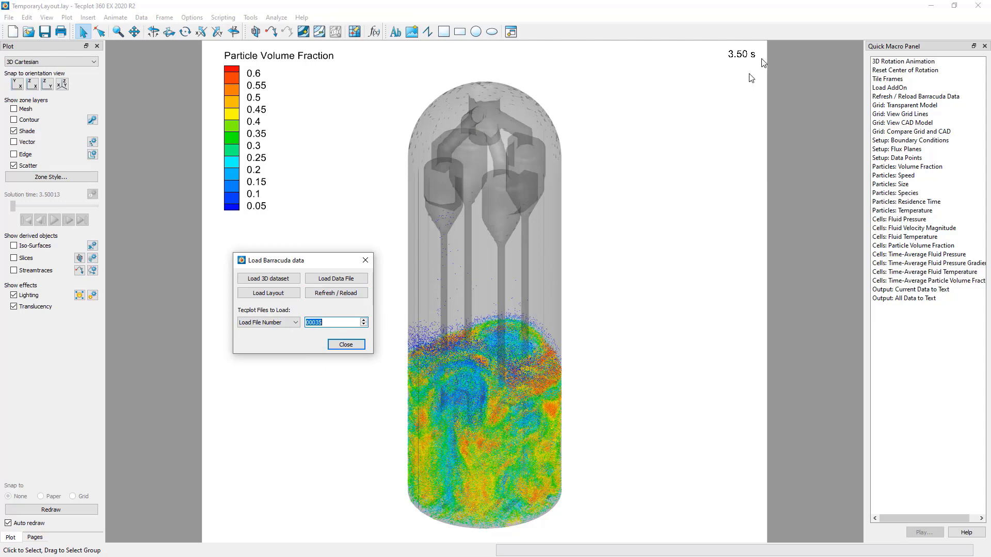
click(319, 325)
click(340, 295)
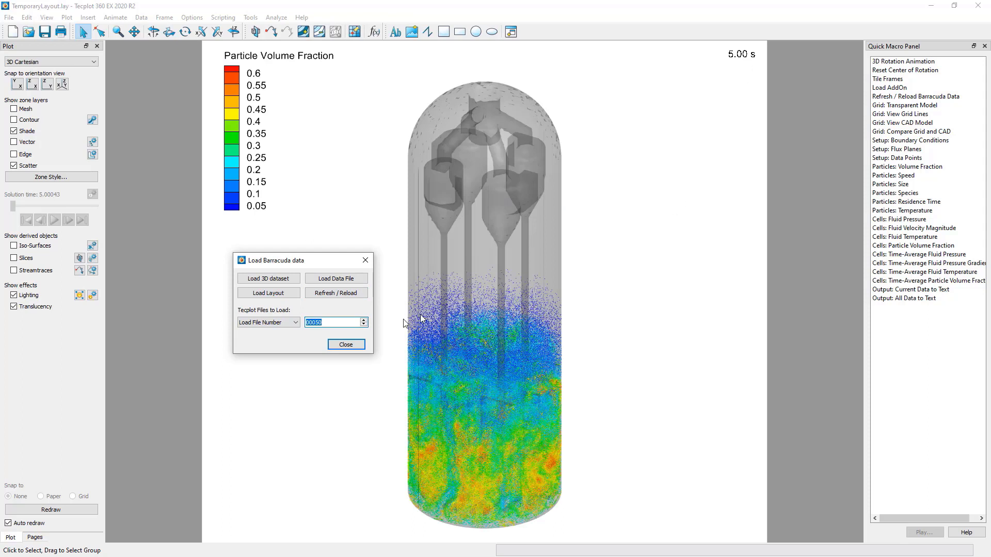
- Set the Tecplot files to load to All and reload the data
click(290, 323)
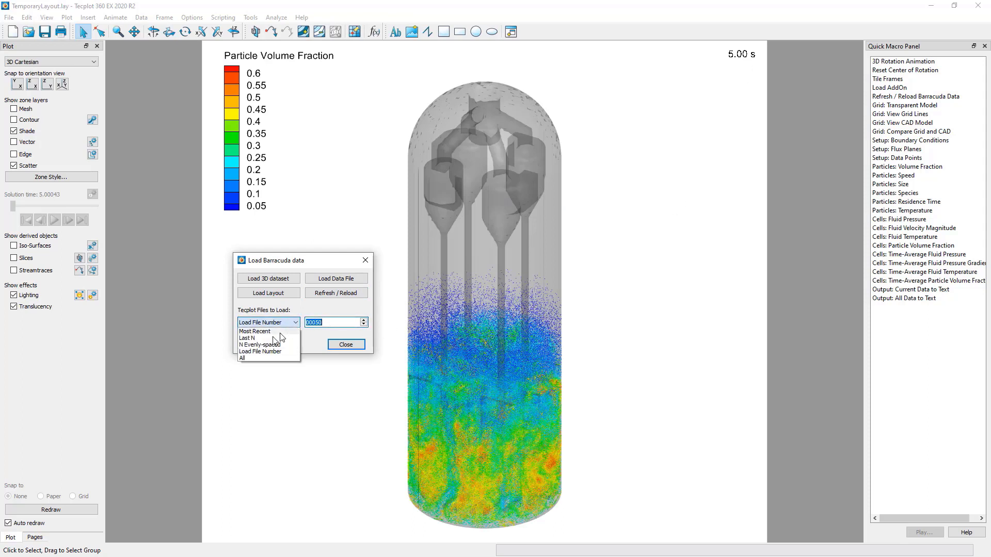
click(253, 359)
click(345, 295)
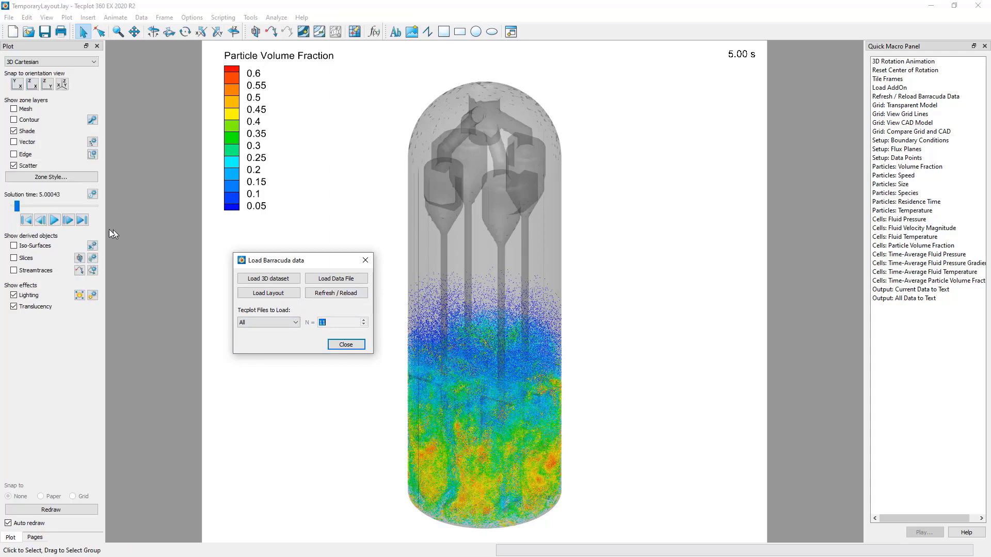
- Play the solution-time animation from the first time step, stop it at about 2.8 s, and close the Load Barracuda data dialog
click(27, 221)
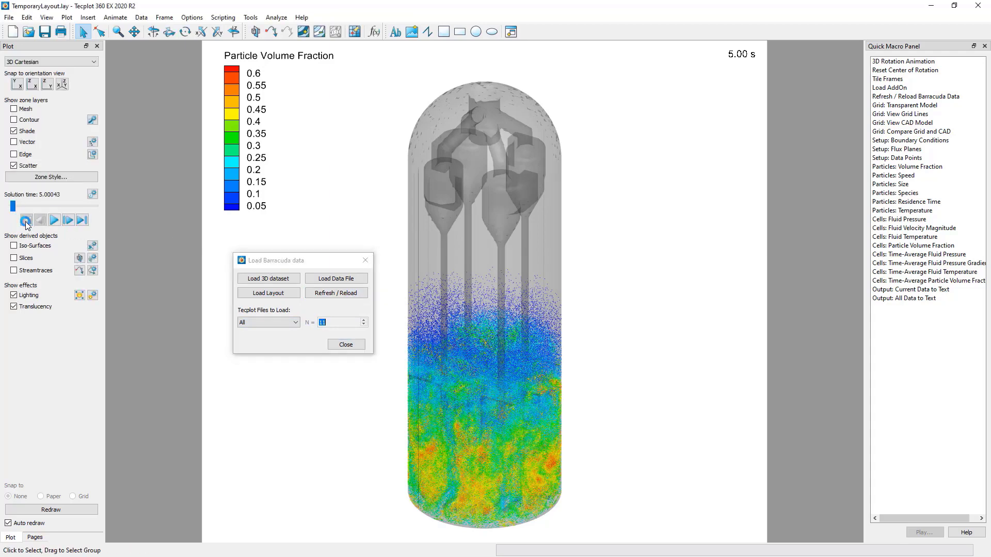
click(54, 221)
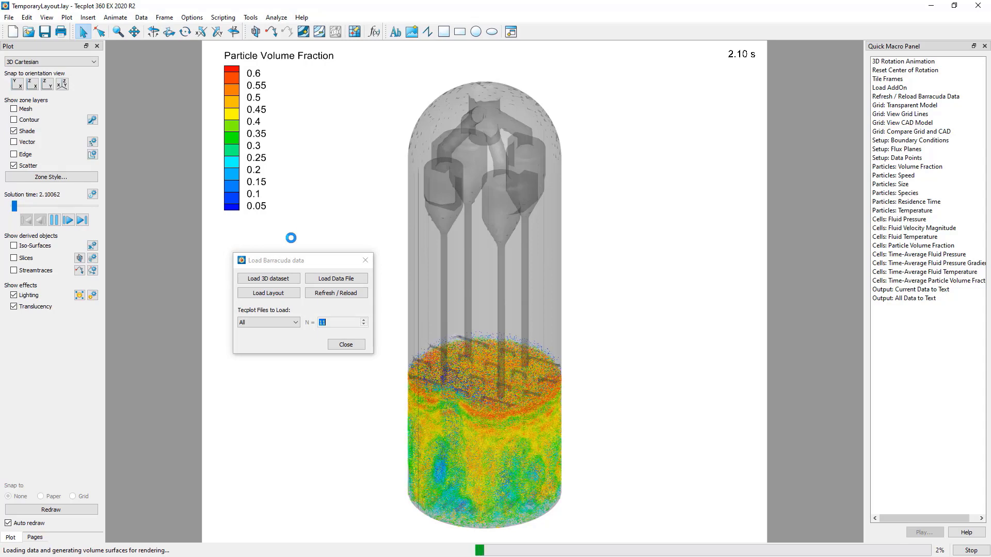
click(54, 221)
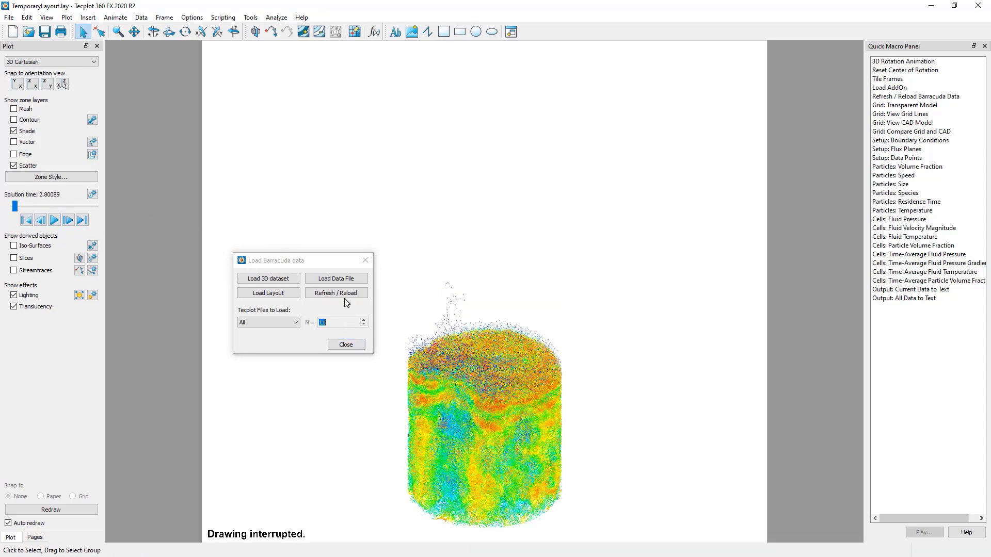
click(346, 345)
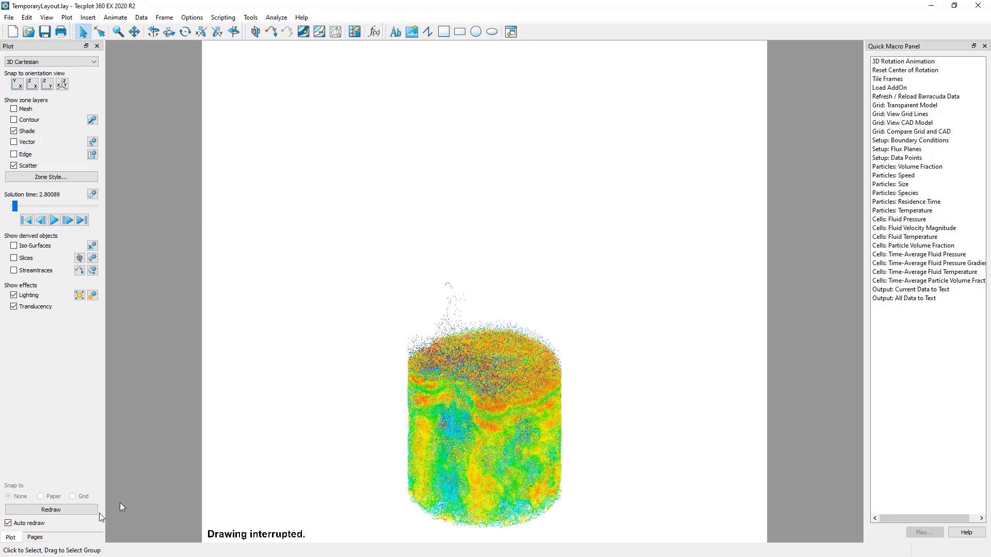
click(978, 6)
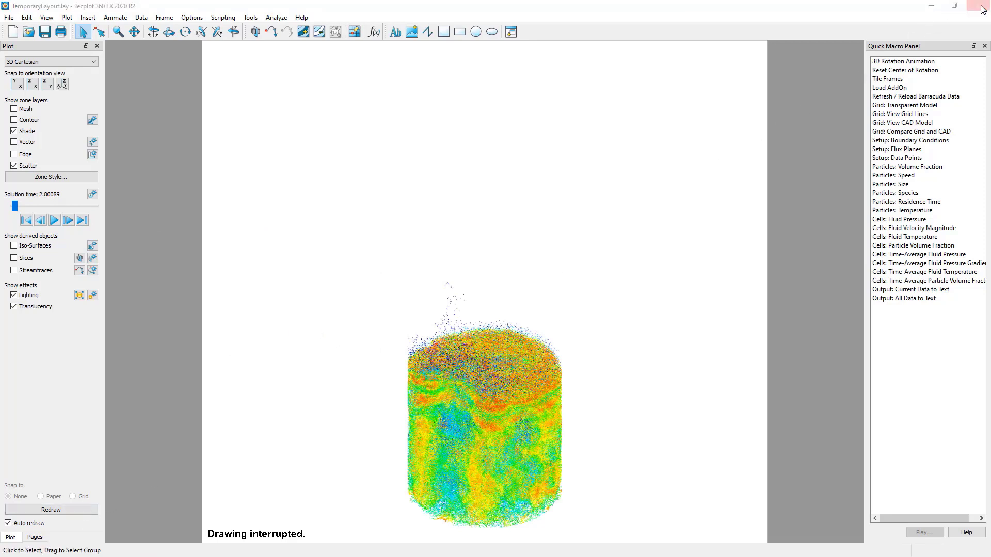
click(536, 298)
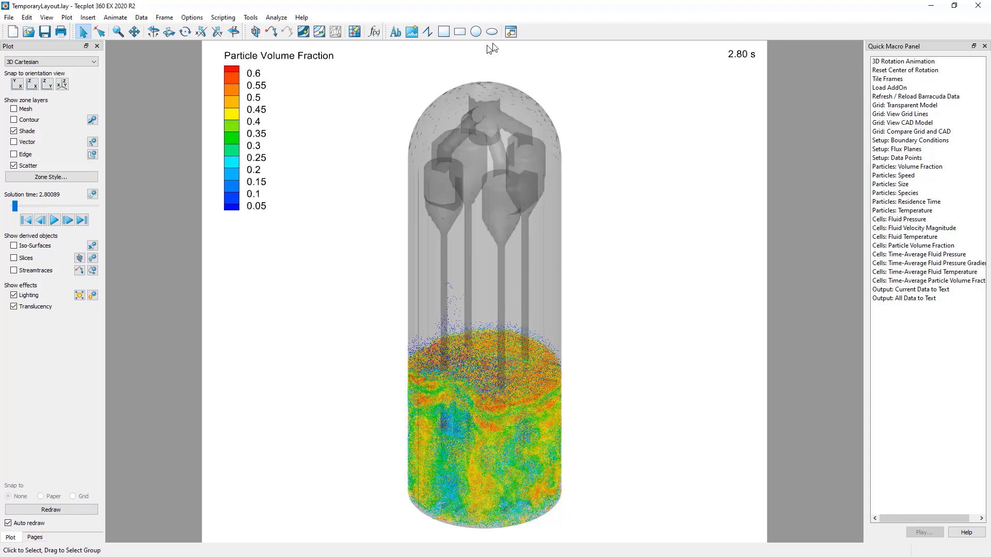
- Draw a new, roughly square frame beside the vessel's upper half, extending past the existing frame's edge
click(513, 35)
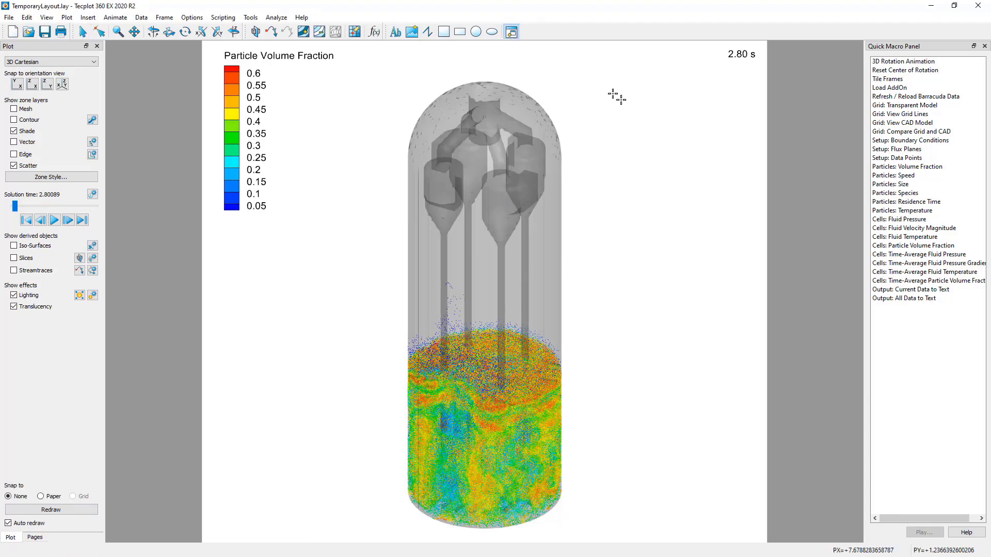
mouse_move(595, 88)
mouse_down()
mouse_move(698, 203)
mouse_move(850, 264)
mouse_move(854, 332)
mouse_move(832, 323)
mouse_up()
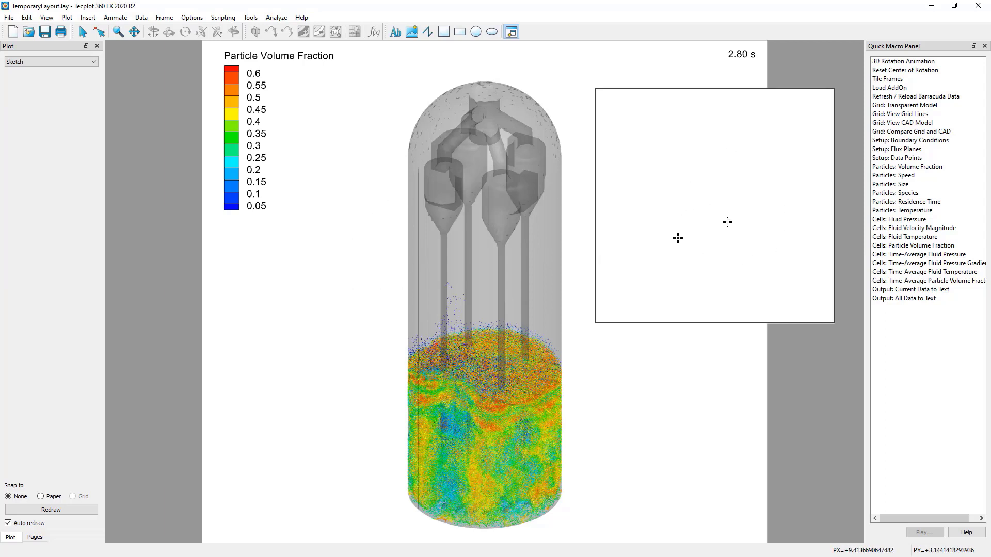
- Add a new blank page to the current layout
click(42, 539)
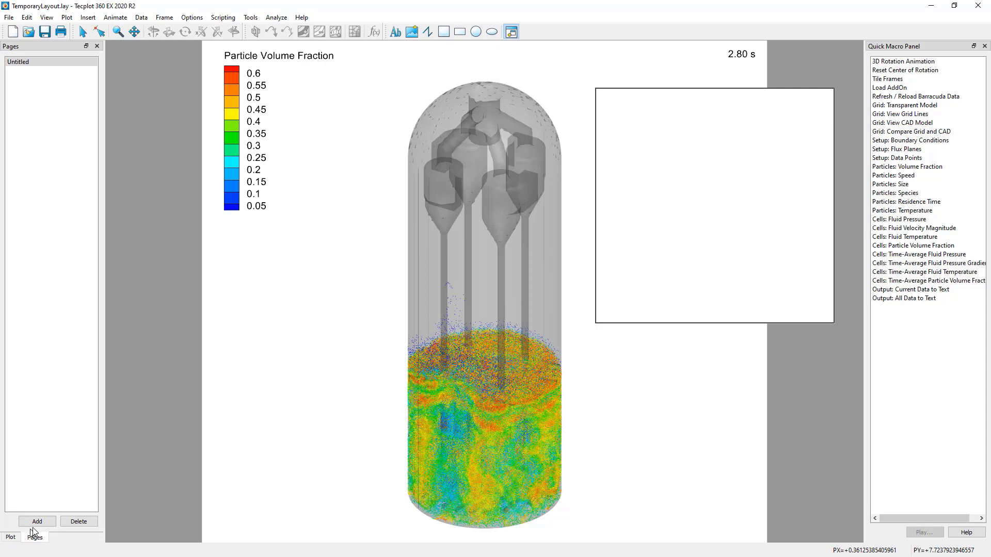
click(37, 522)
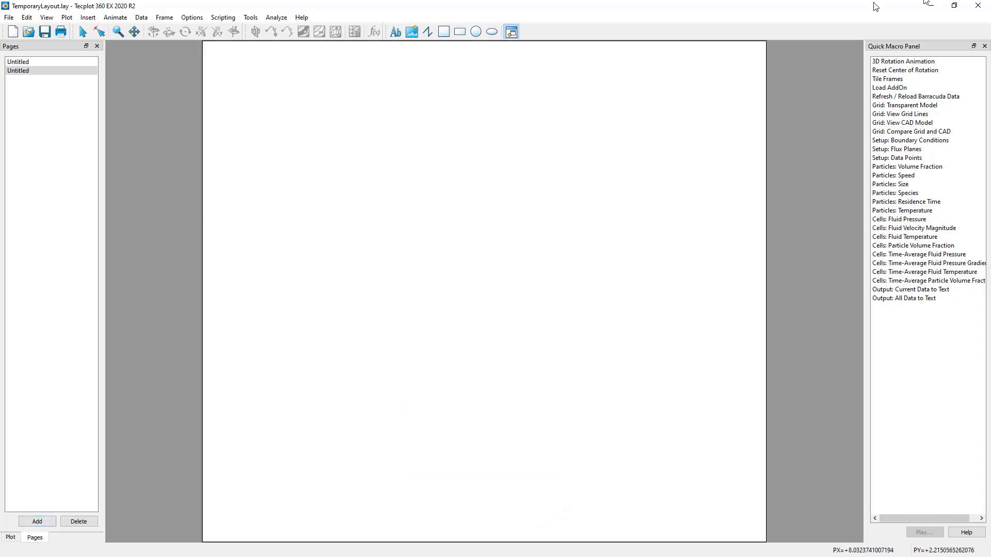
- Close the current Tecplot session and launch a fresh one from the Post-Run section of Barracuda Virtual Reactor
click(979, 5)
click(502, 297)
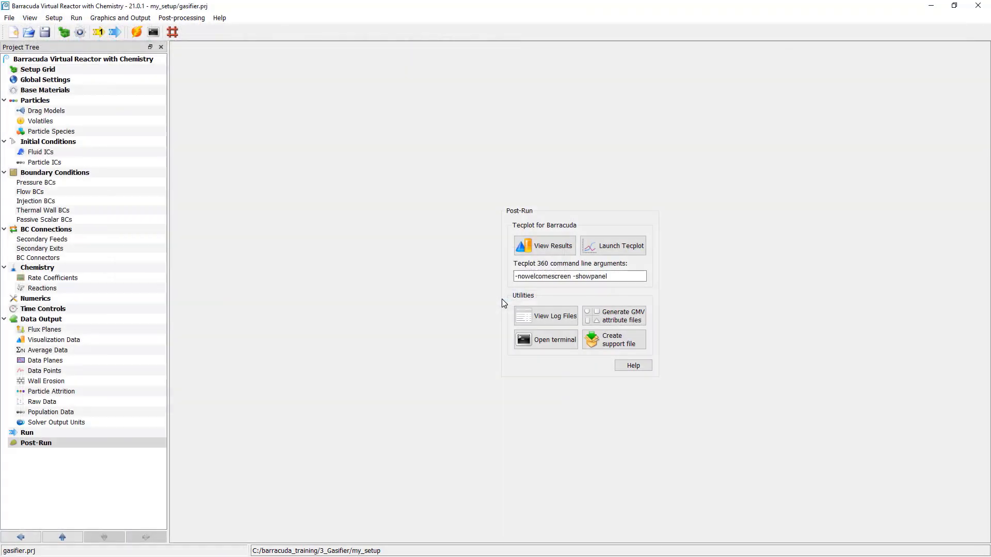
click(629, 251)
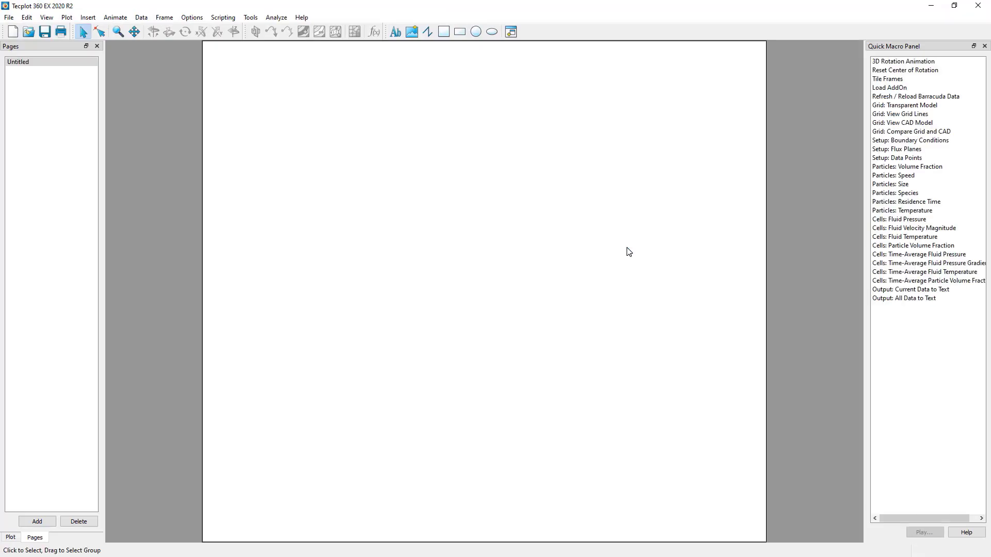
- Load the data file history.log from the my_setup folder as an XY line plot using the Load Barracuda data dialog
click(9, 17)
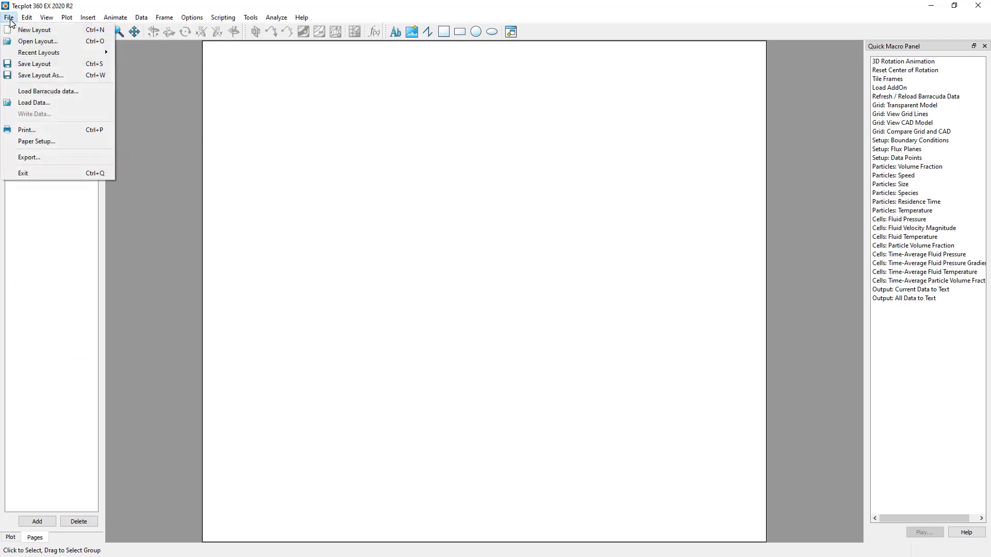
click(45, 91)
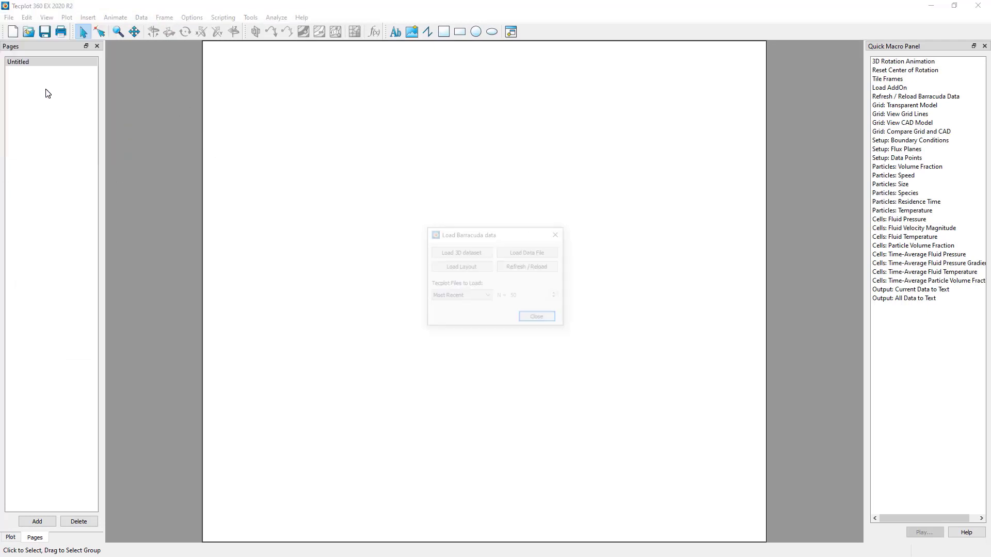
click(10, 538)
click(491, 237)
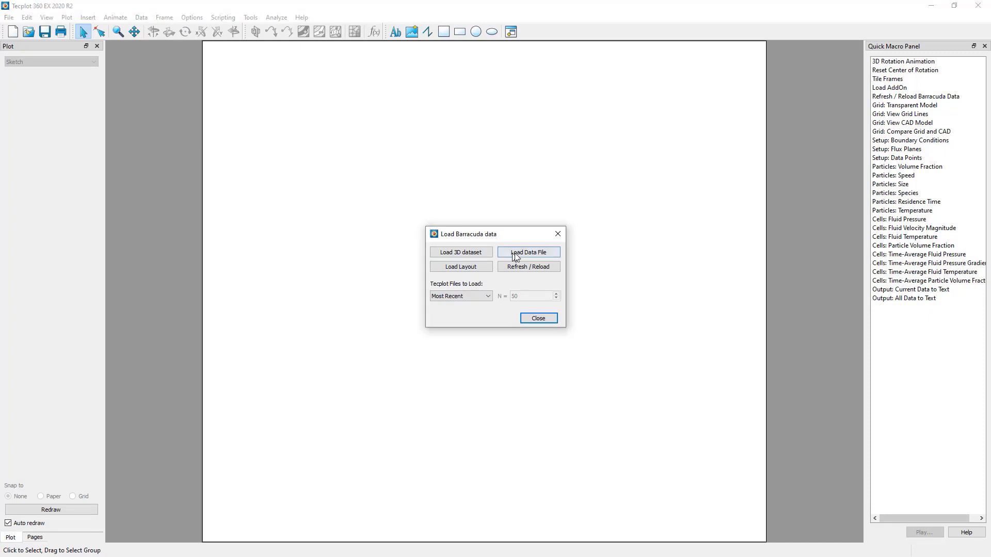
click(523, 252)
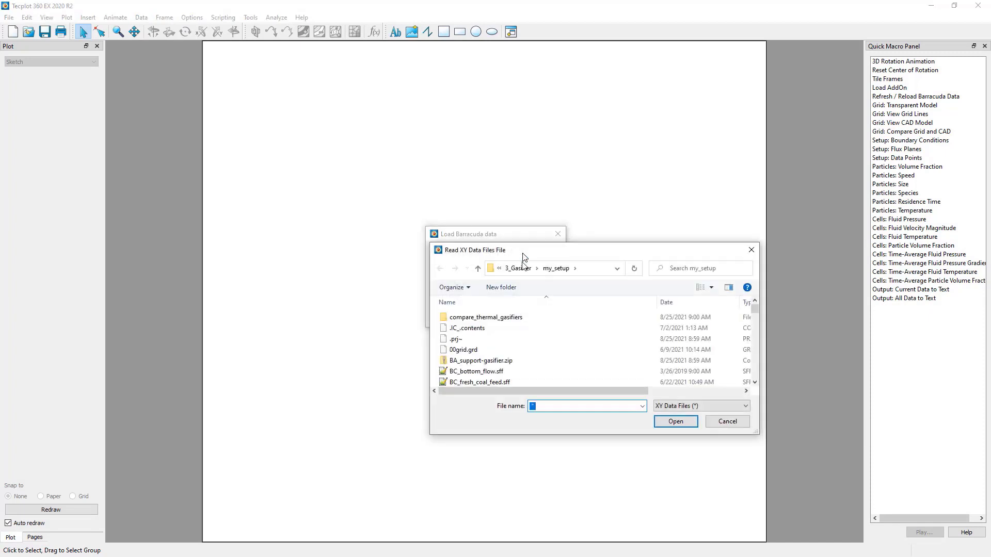
click(532, 362)
key(h)
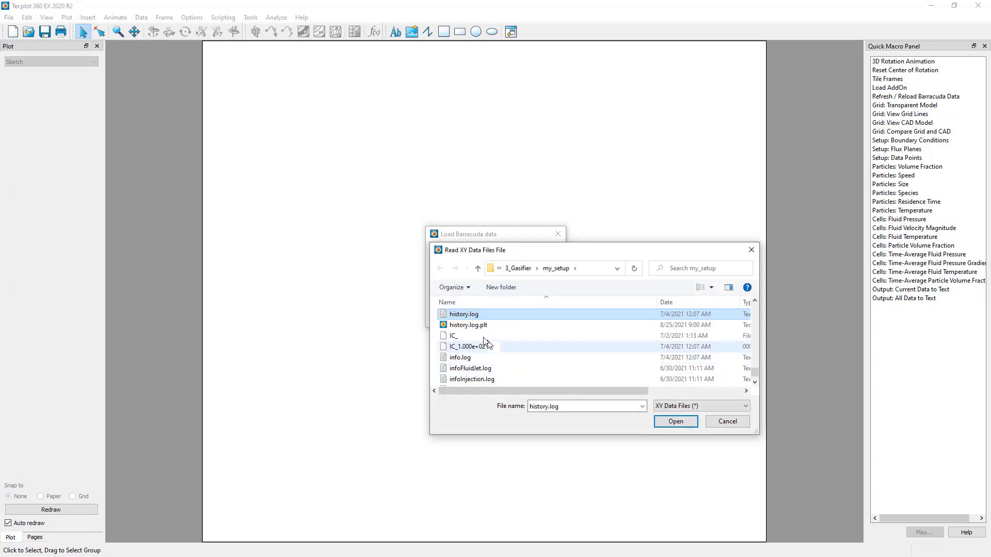
double_click(472, 315)
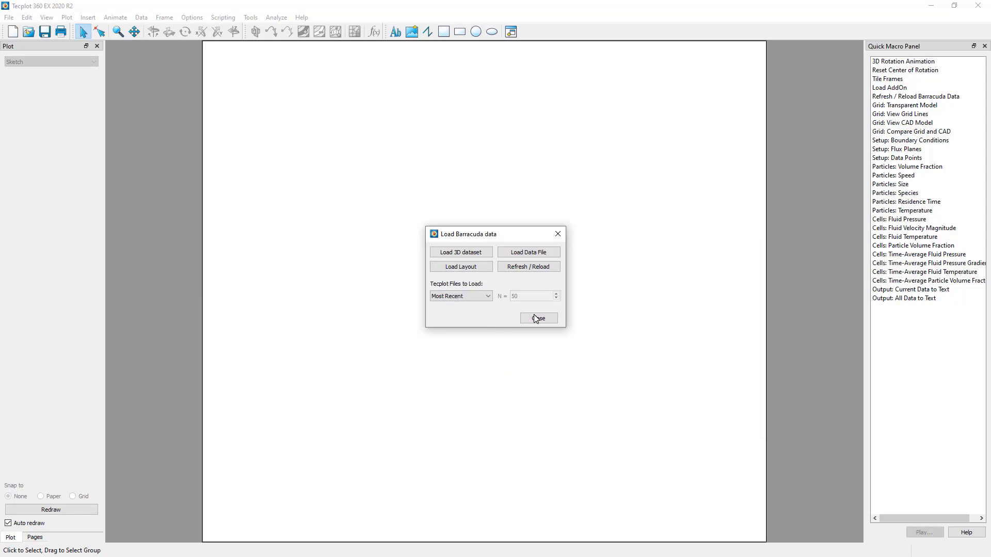
- Uncover the XY plot and inspect the mapping definitions of the dt (s) curve, leaving them as they are
drag(515, 239, 826, 302)
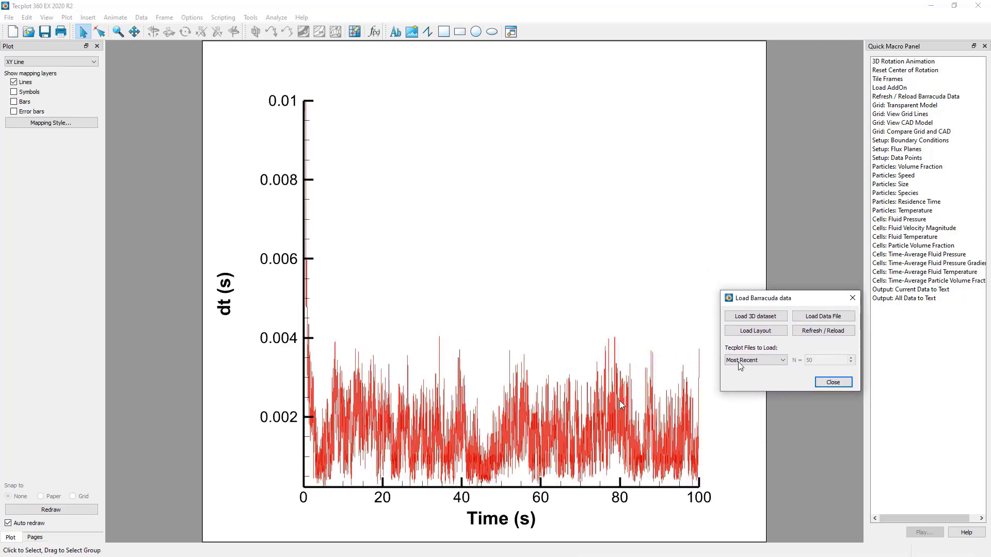
double_click(507, 429)
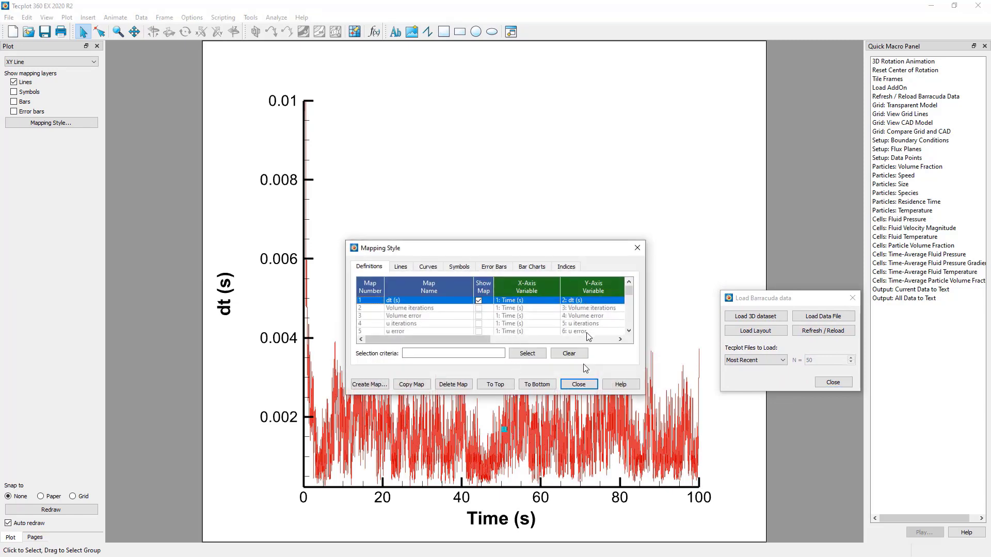
click(579, 385)
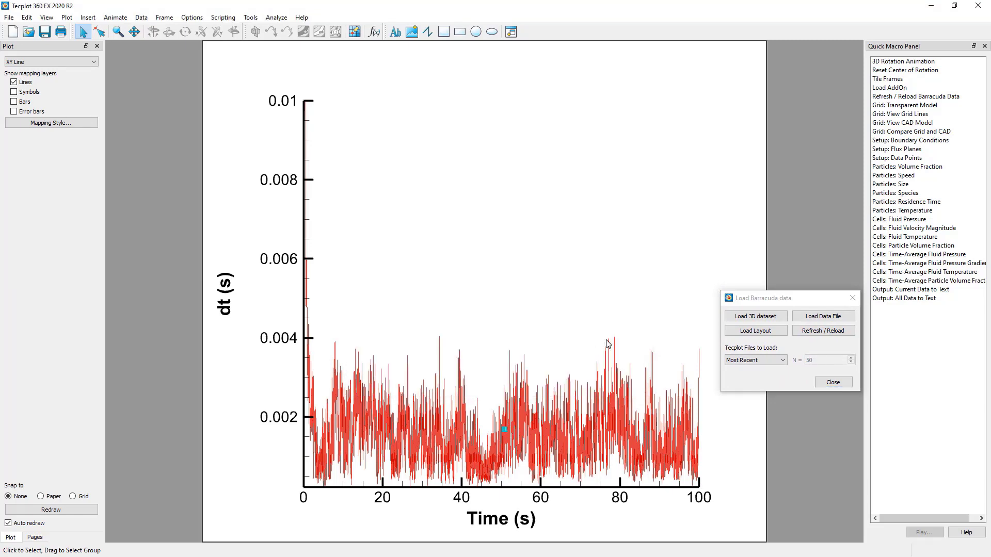
- Load the layout three_view_layout.lay from the my_setup folder without saving changes to the current layout
drag(804, 301, 525, 245)
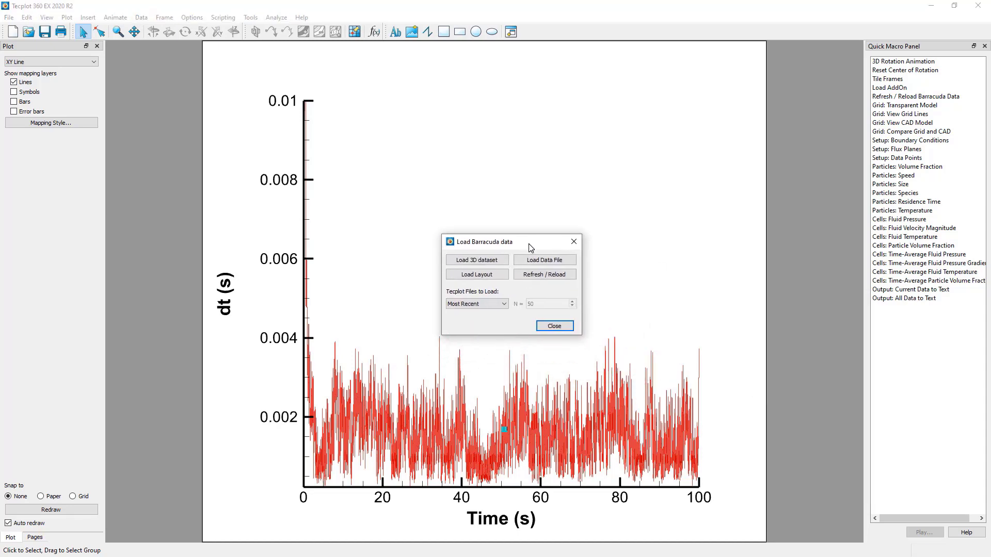
click(501, 278)
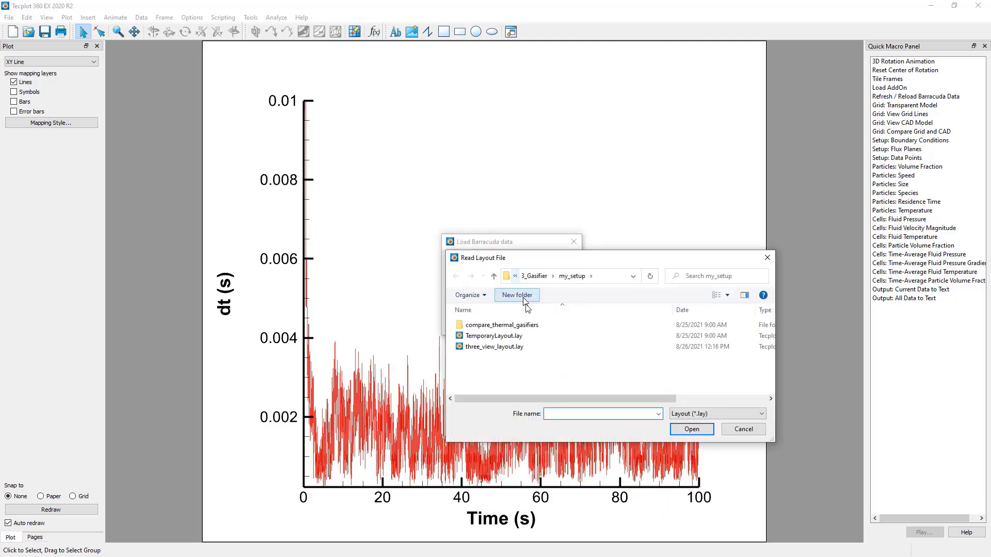
double_click(495, 347)
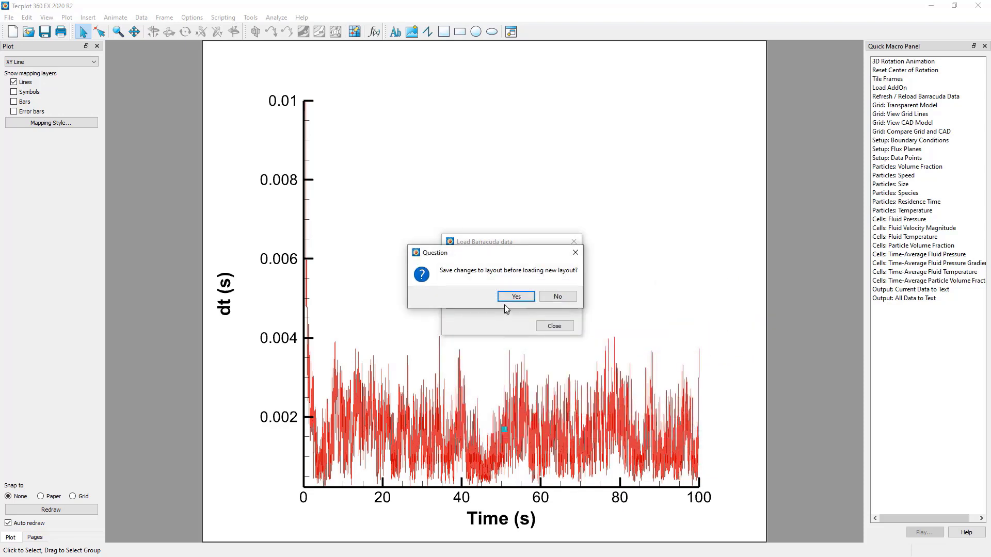
click(555, 297)
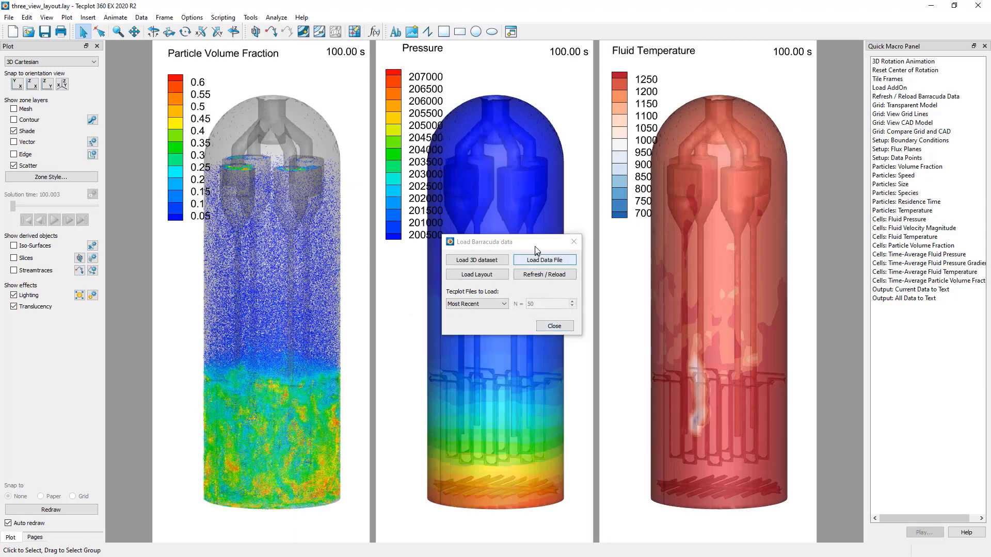
- Uncover the middle view, review the Tecplot Files to Load options, and select the Refresh / Reload Barracuda Data quick macro
drag(511, 241, 150, 272)
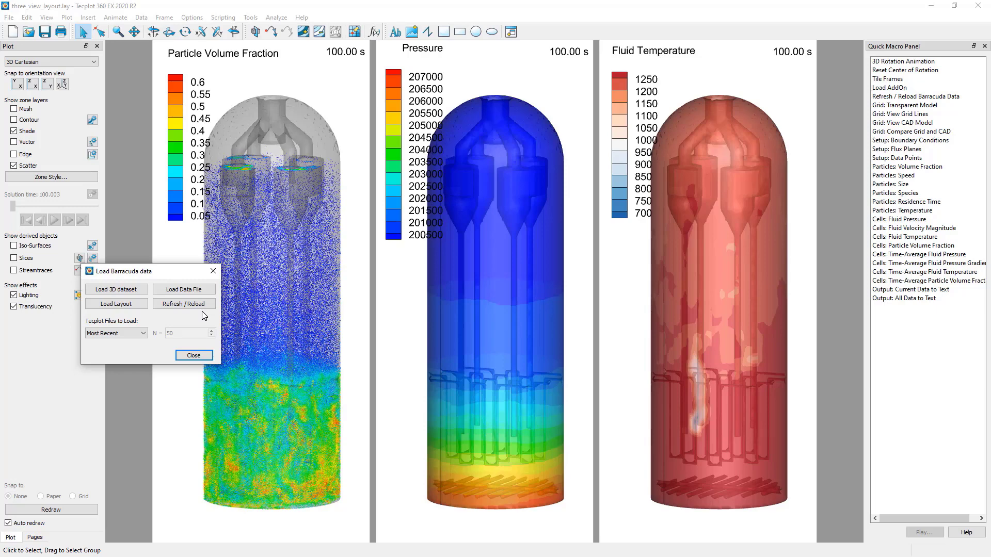
click(144, 333)
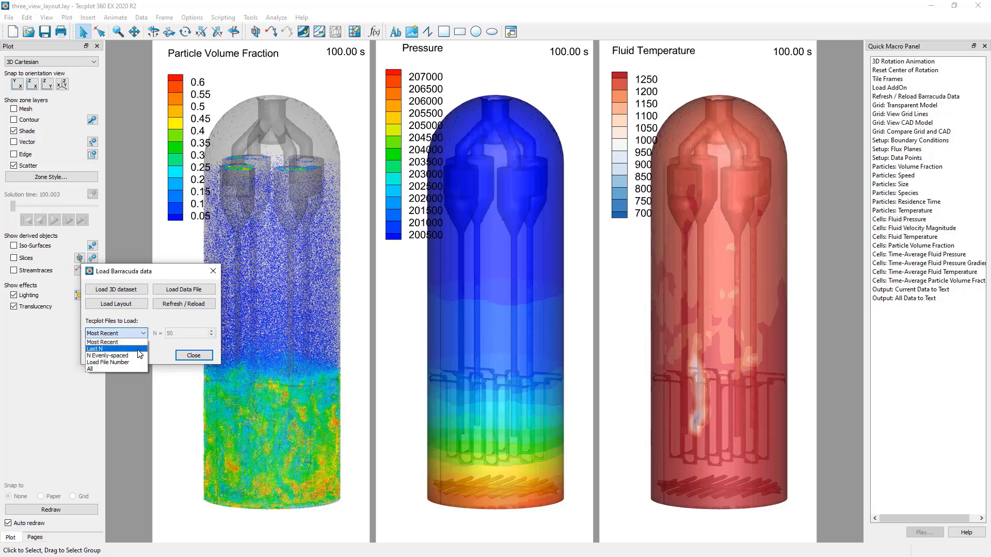
click(163, 319)
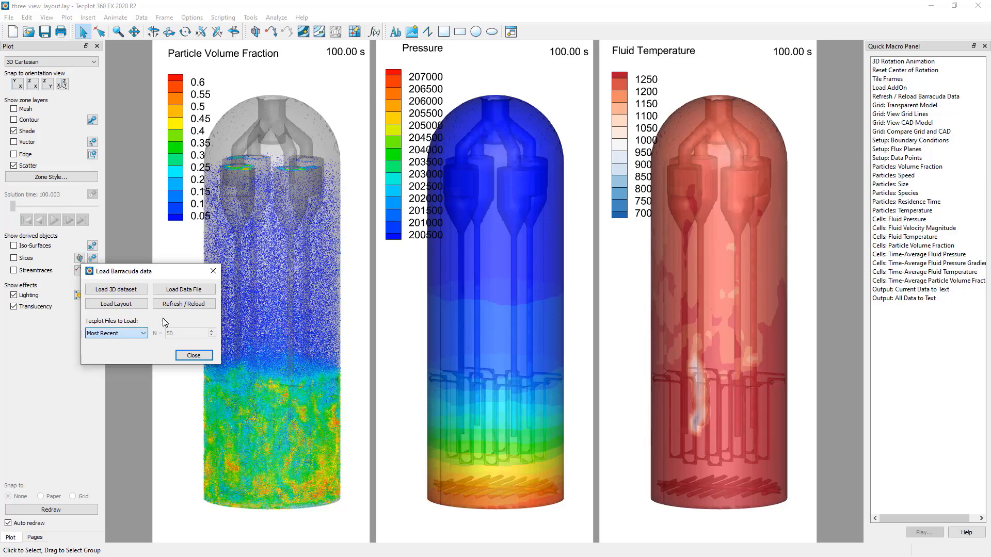
click(926, 98)
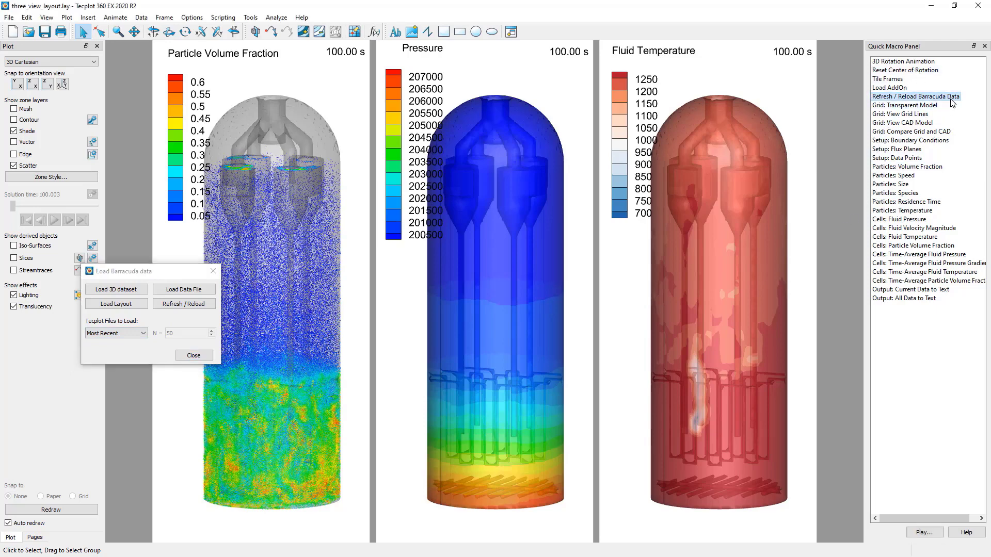